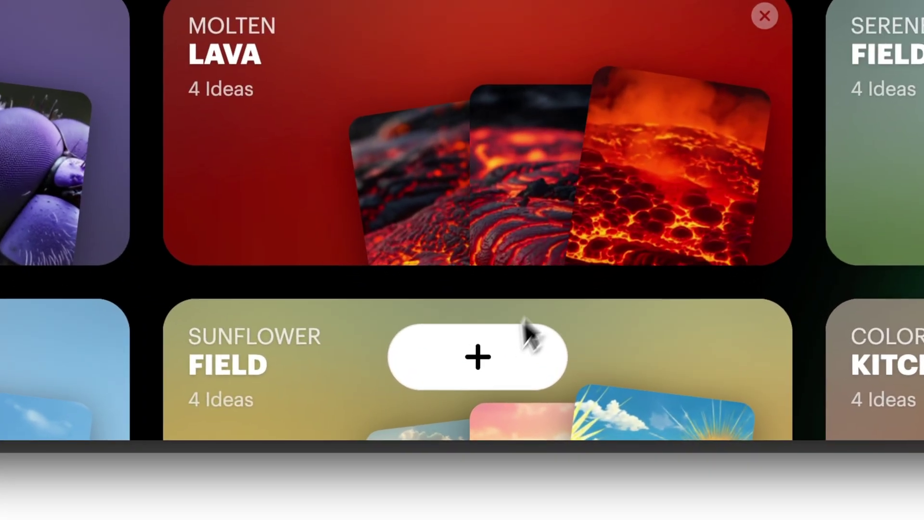
Create a new empty board, glance at the Boards list, then return to the new board.
click(490, 417)
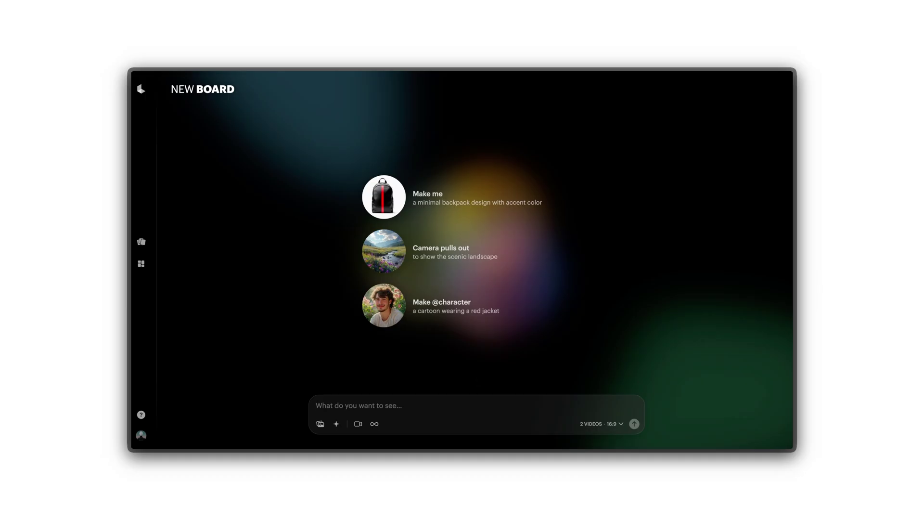
click(152, 270)
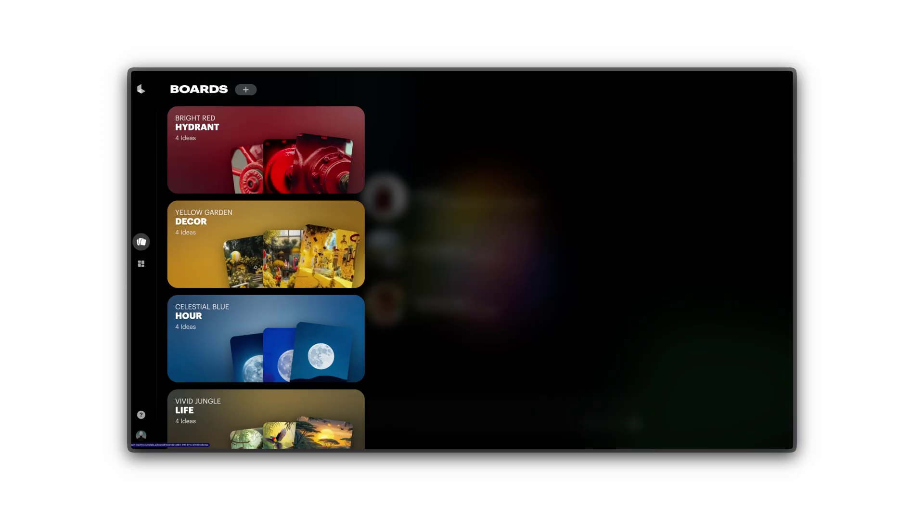
click(400, 273)
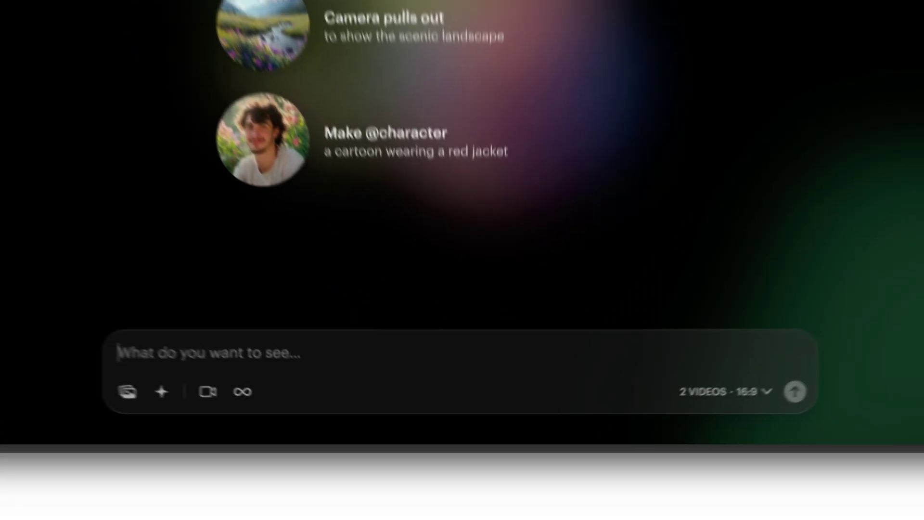
Generate 16:9 Photon images from a close-up 1970s-style flower prompt in soft afternoon light.
text(Cl)
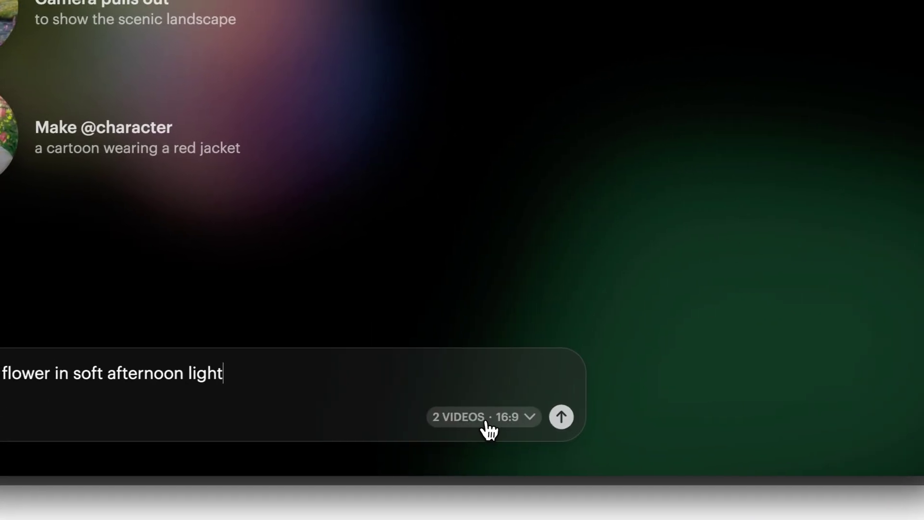
click(751, 390)
click(676, 167)
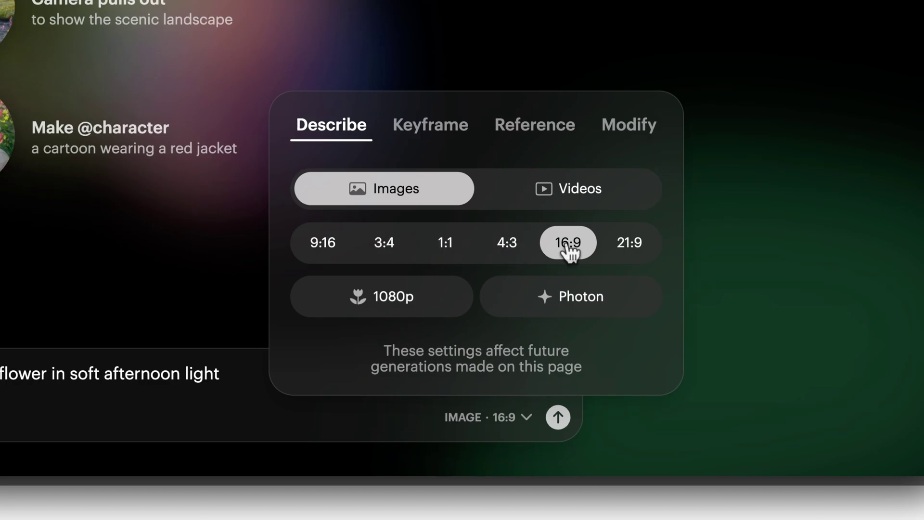
click(576, 300)
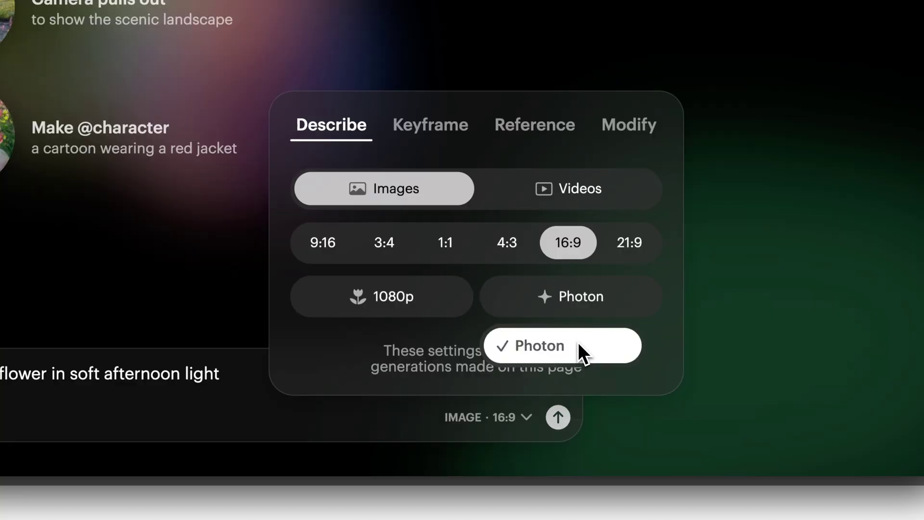
click(559, 417)
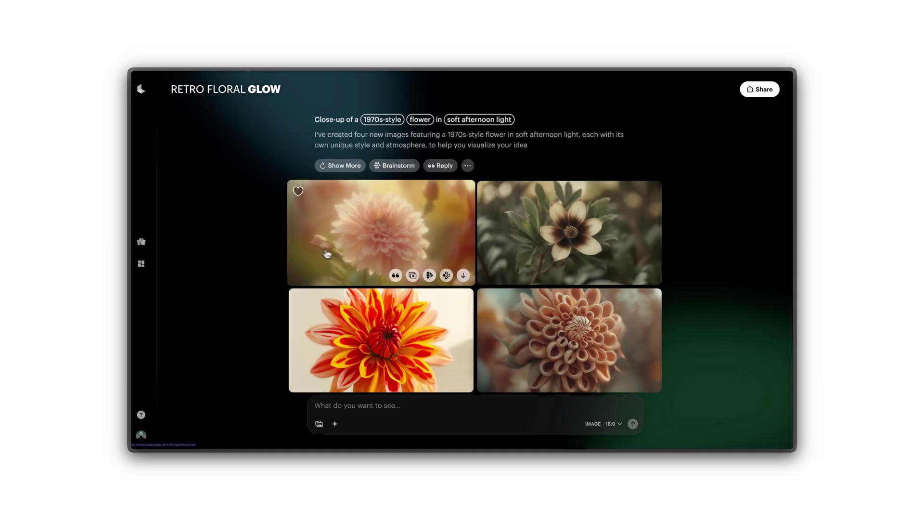
Request more images like the first pink dahlia, browse Brainstorm ideas, and attach a dahlia for modifying.
click(335, 254)
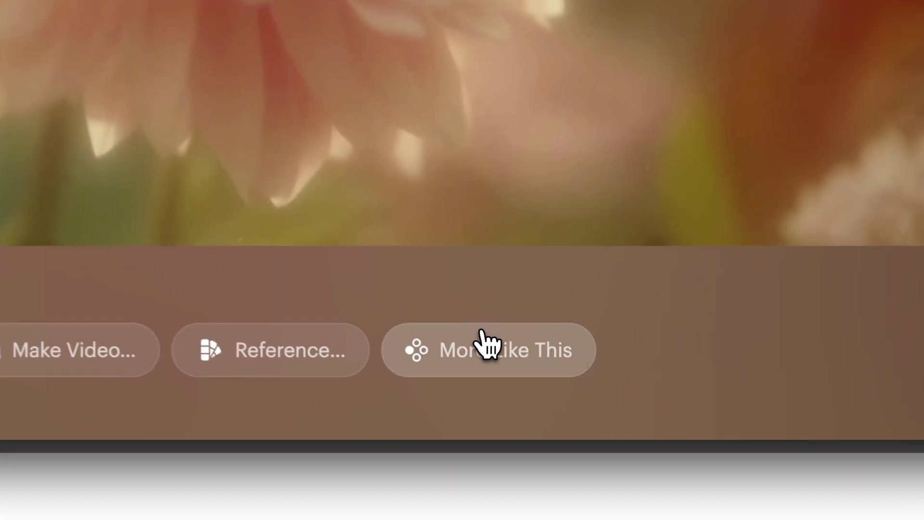
click(563, 419)
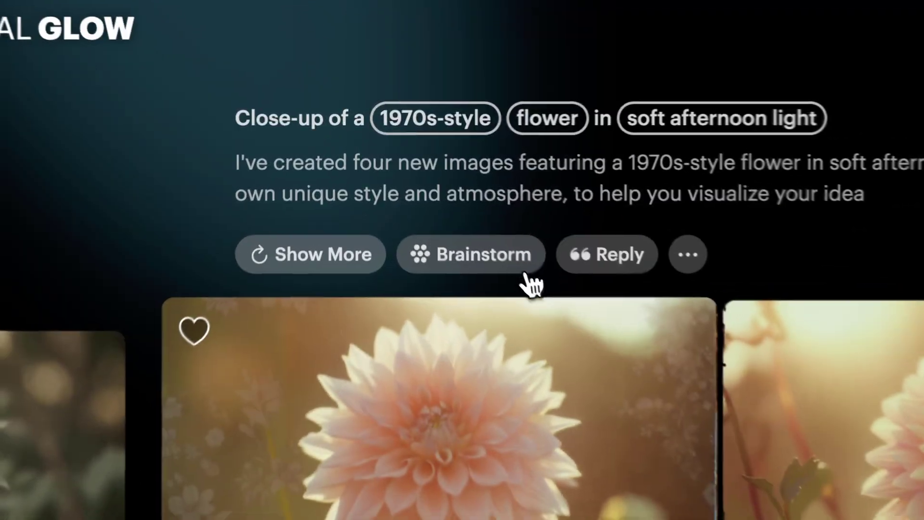
click(402, 168)
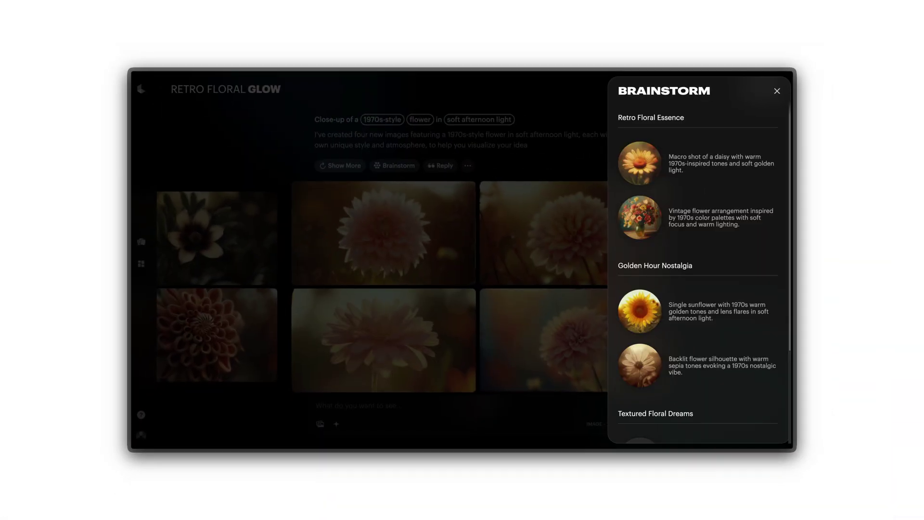
click(584, 173)
mouse_move(595, 272)
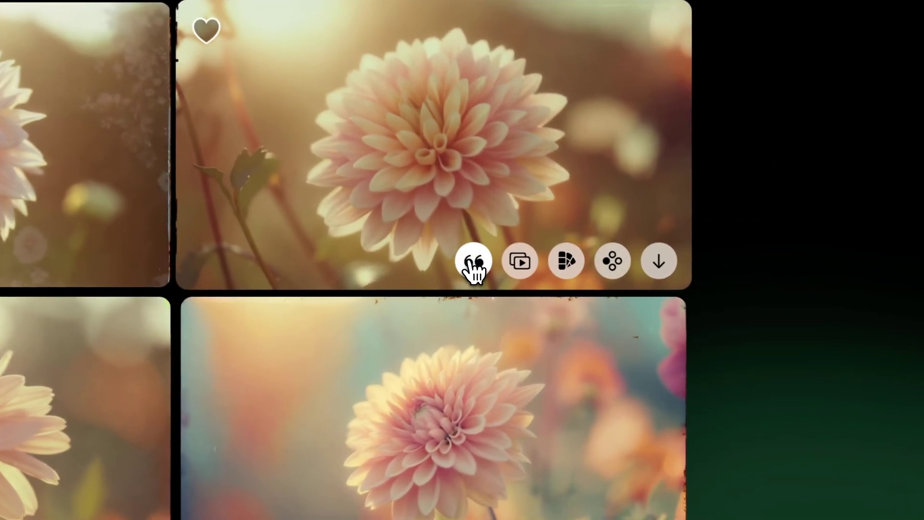
click(474, 262)
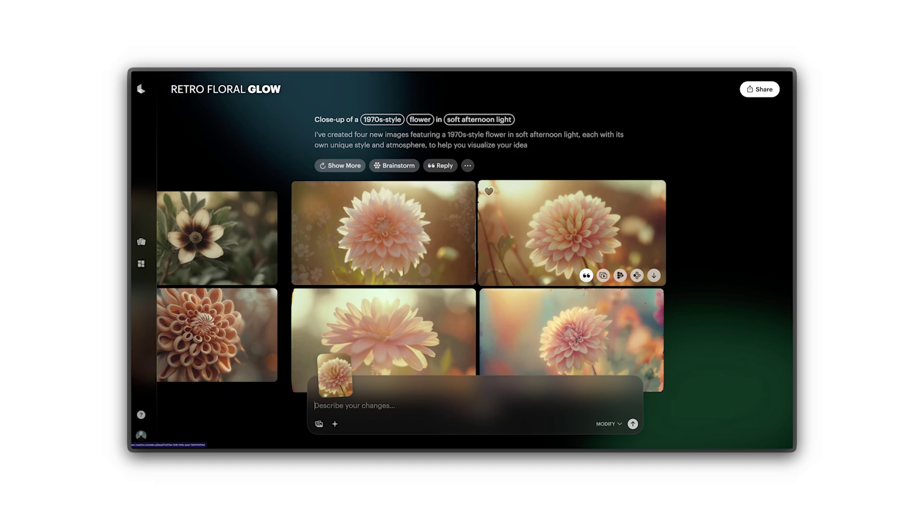
Modify the dahlia with 'make colors warmer', request another batch, and view one full size.
text(make color)
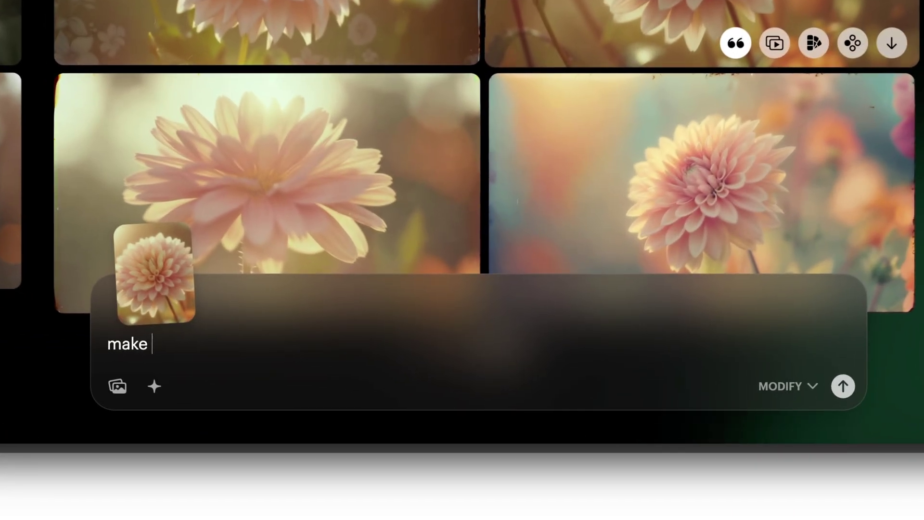
text(s warmer)
key(Return)
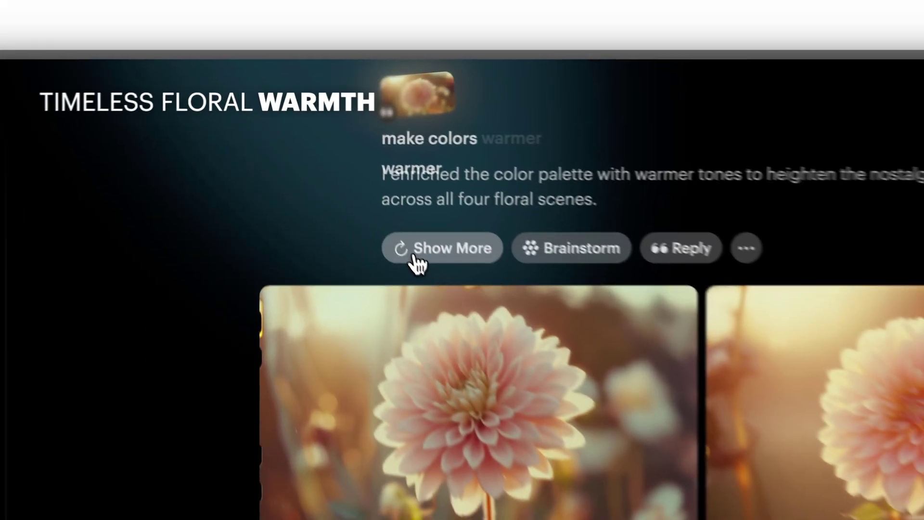
click(329, 154)
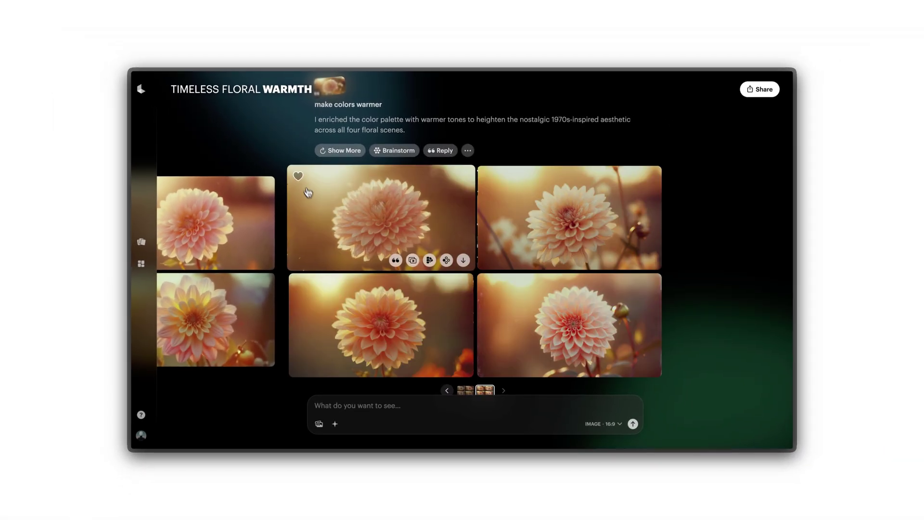
click(379, 302)
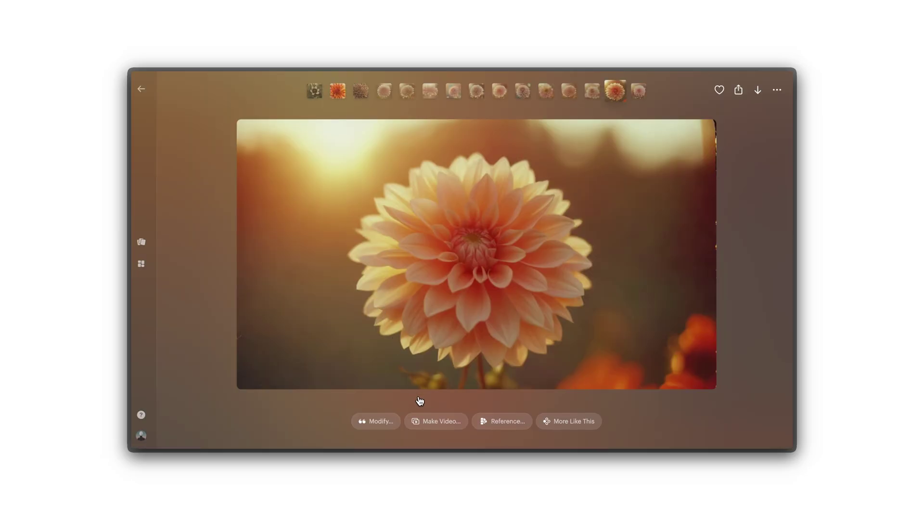
Make two 5 s 1080p Ray2 videos from the warm dahlia using the Push In camera move.
click(427, 421)
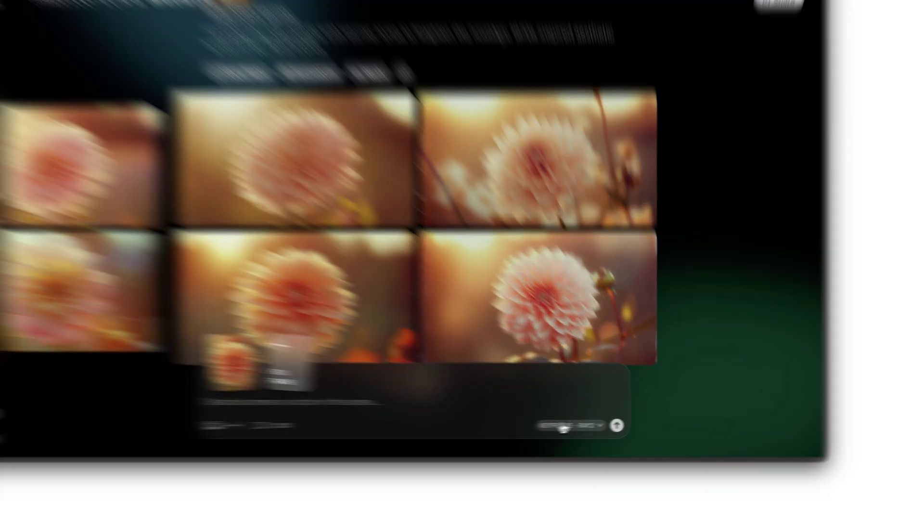
click(594, 424)
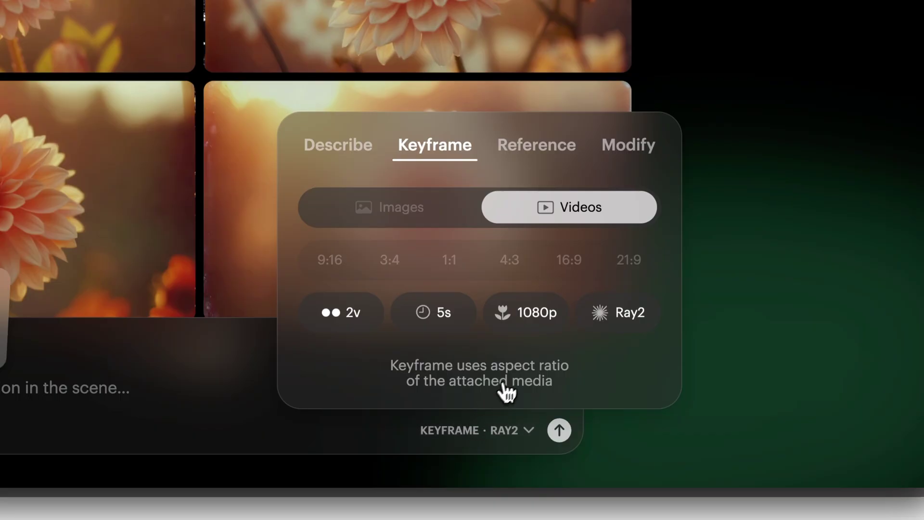
click(604, 319)
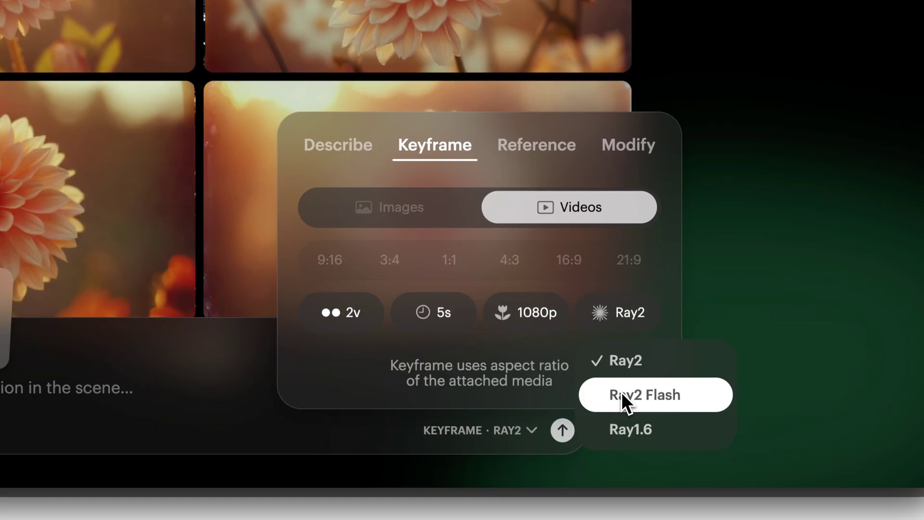
click(622, 360)
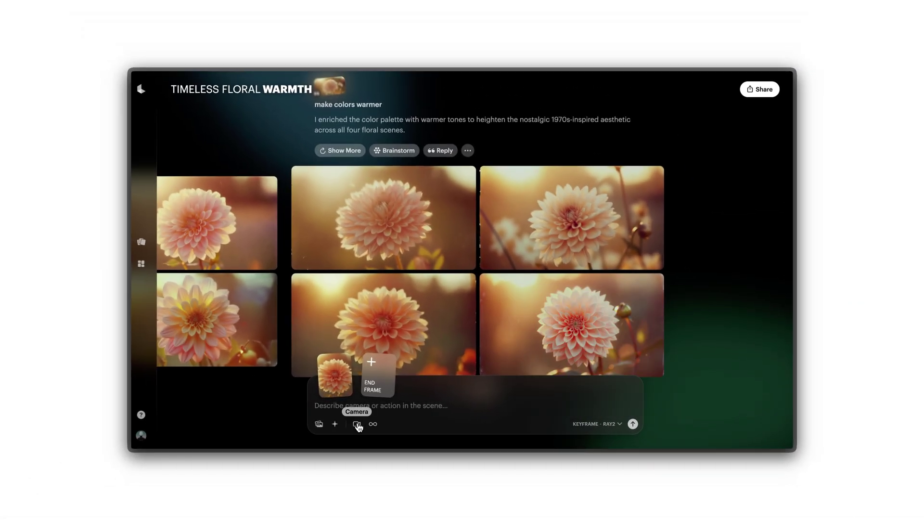
click(358, 424)
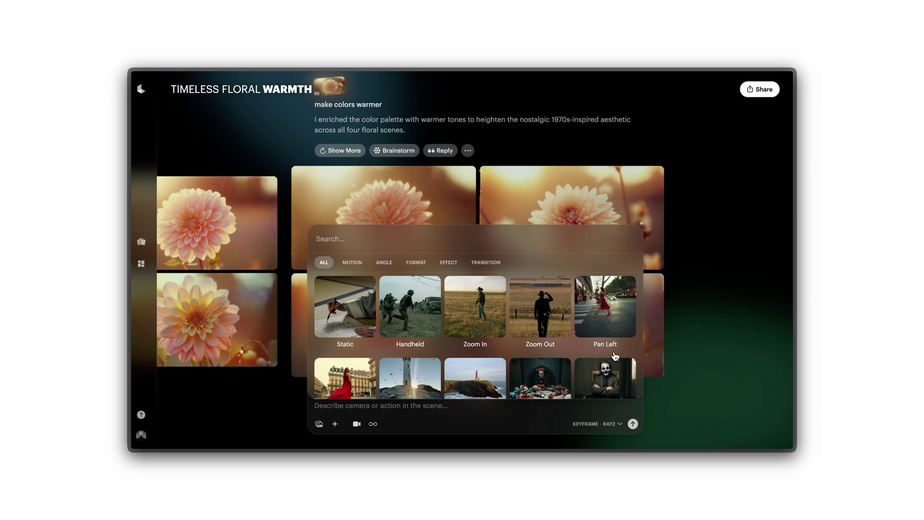
scroll(617, 355, down, 3)
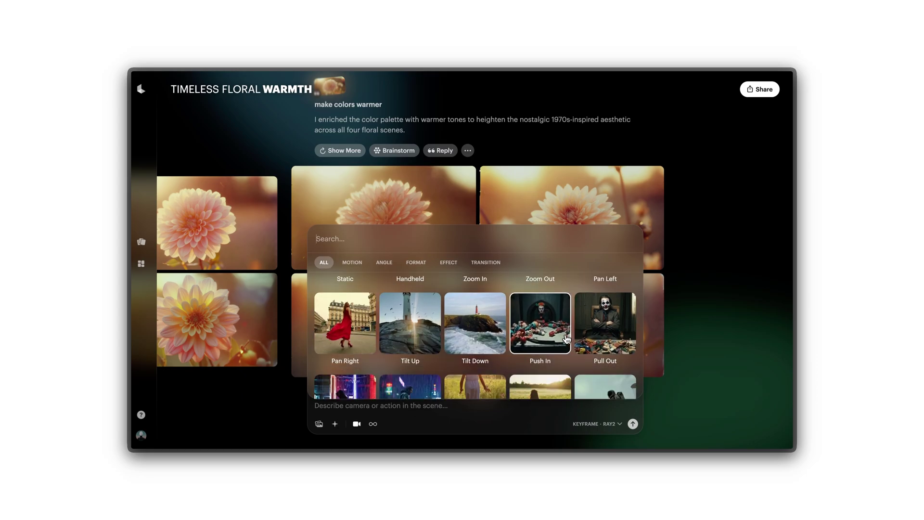
click(548, 335)
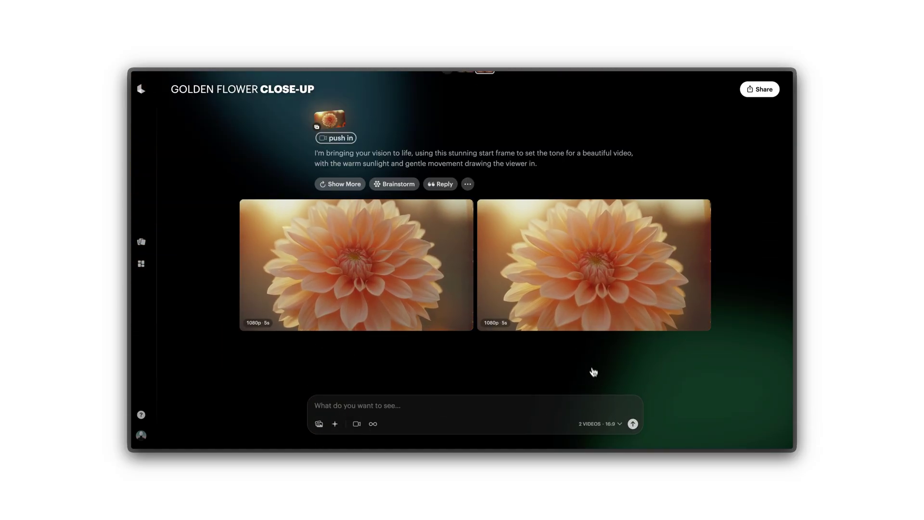
Describe a 'nature sounds' audio track for the right-hand push-in dahlia video.
click(582, 309)
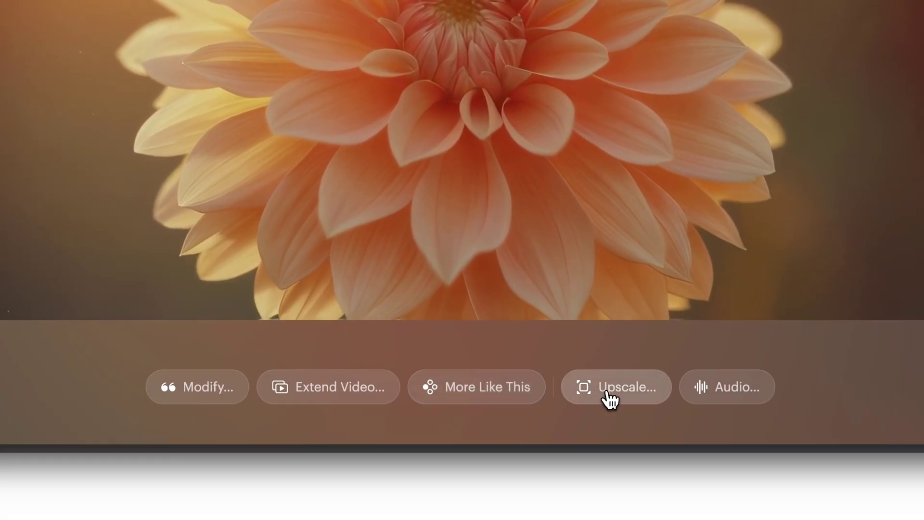
click(734, 395)
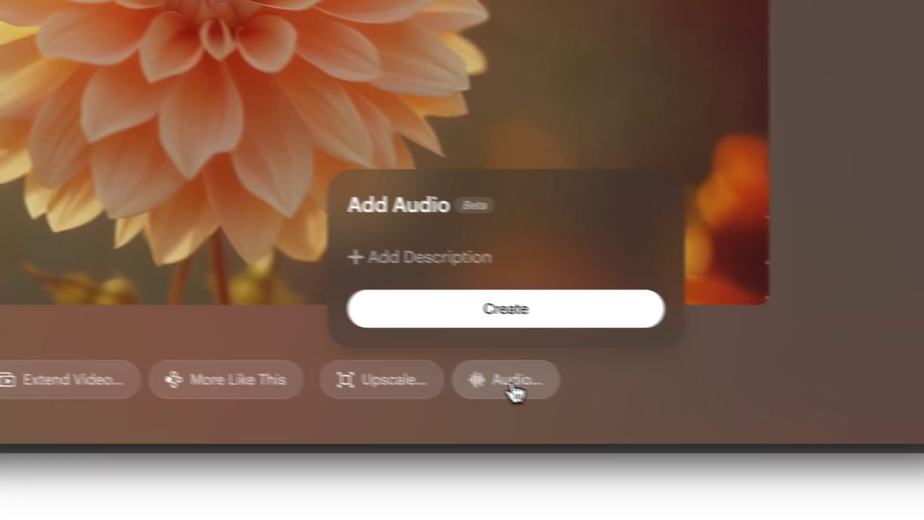
click(455, 263)
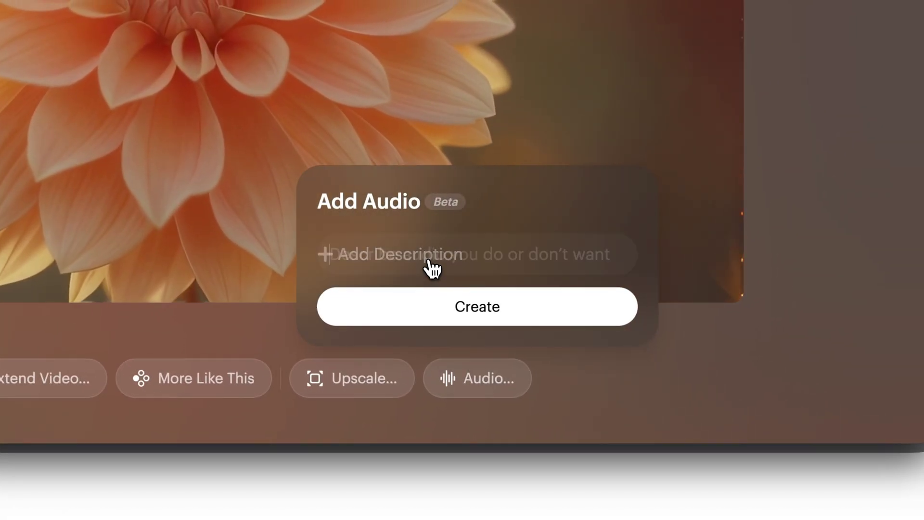
text(nature sounds)
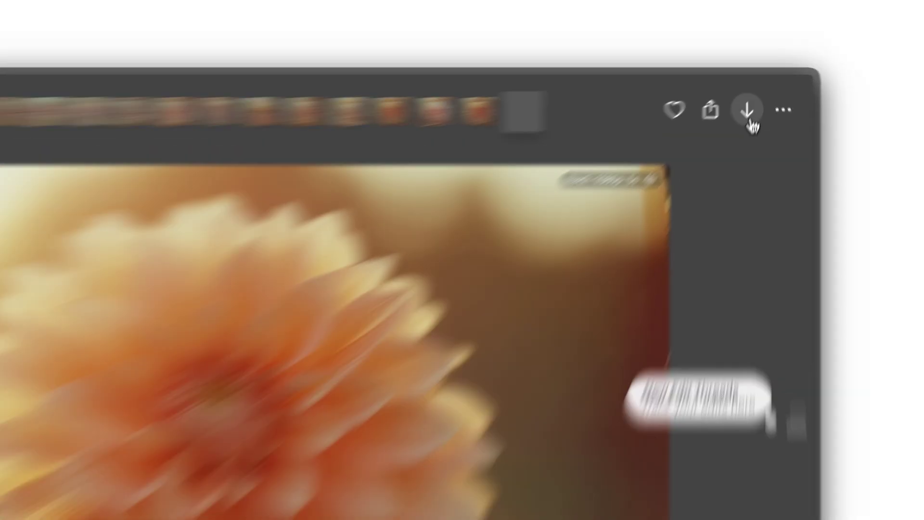
Download the dahlia video, then publish it and copy its share link.
click(757, 90)
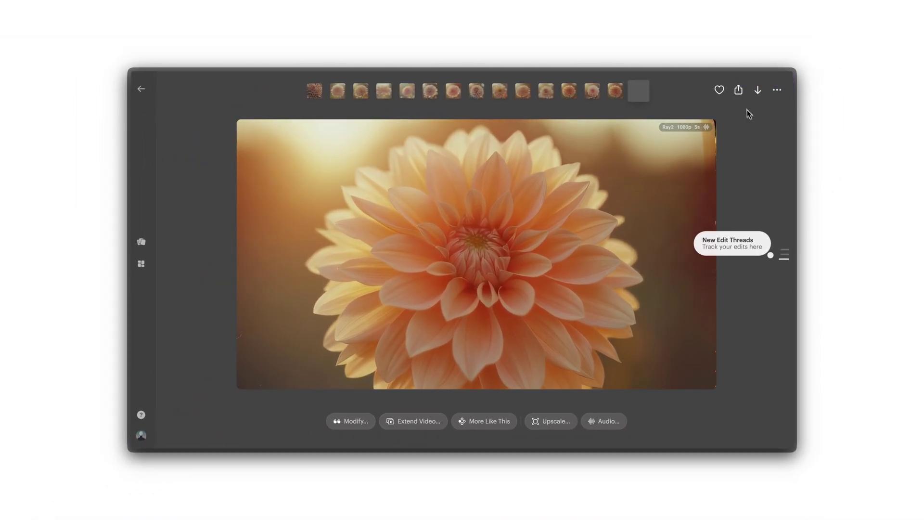
click(738, 92)
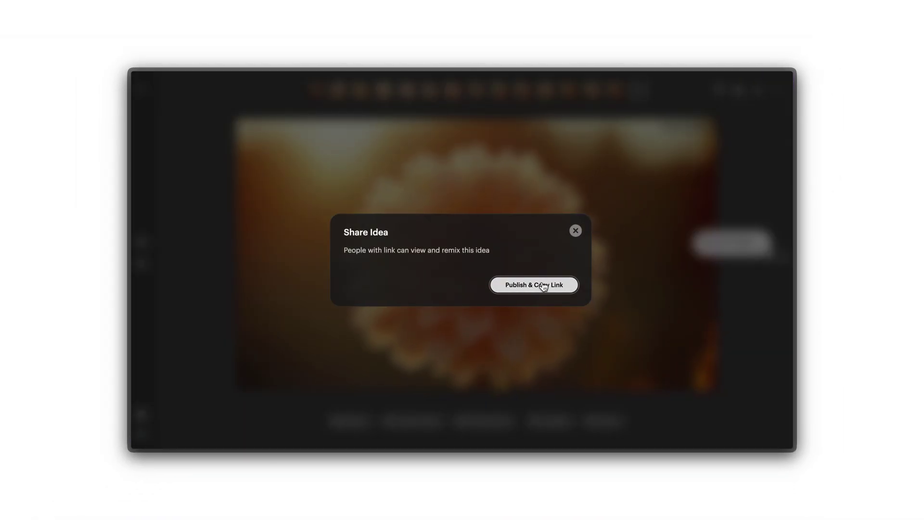
click(544, 286)
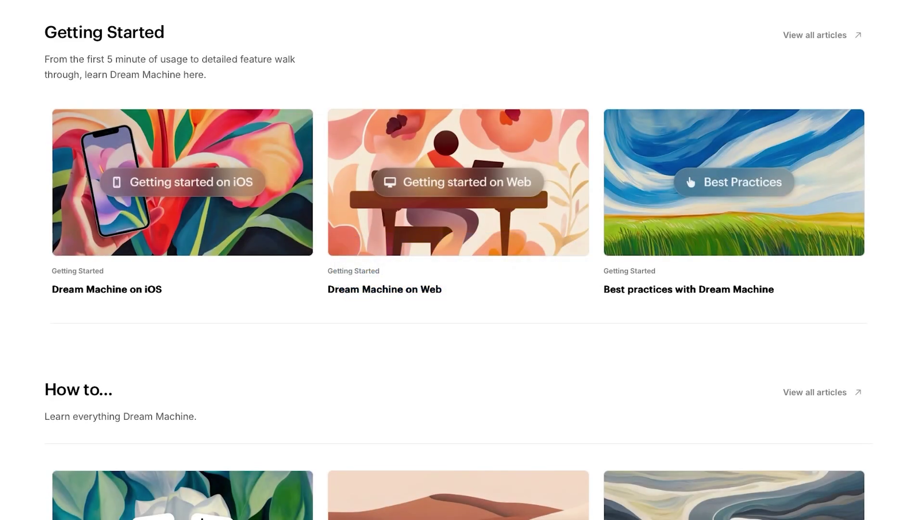
Scroll the learning page down to the How to… articles.
scroll(462, 269, down, 4)
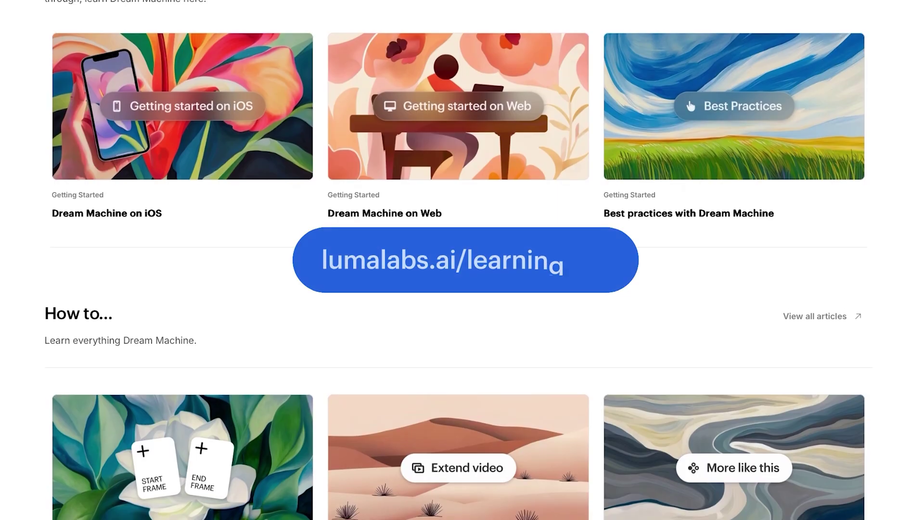